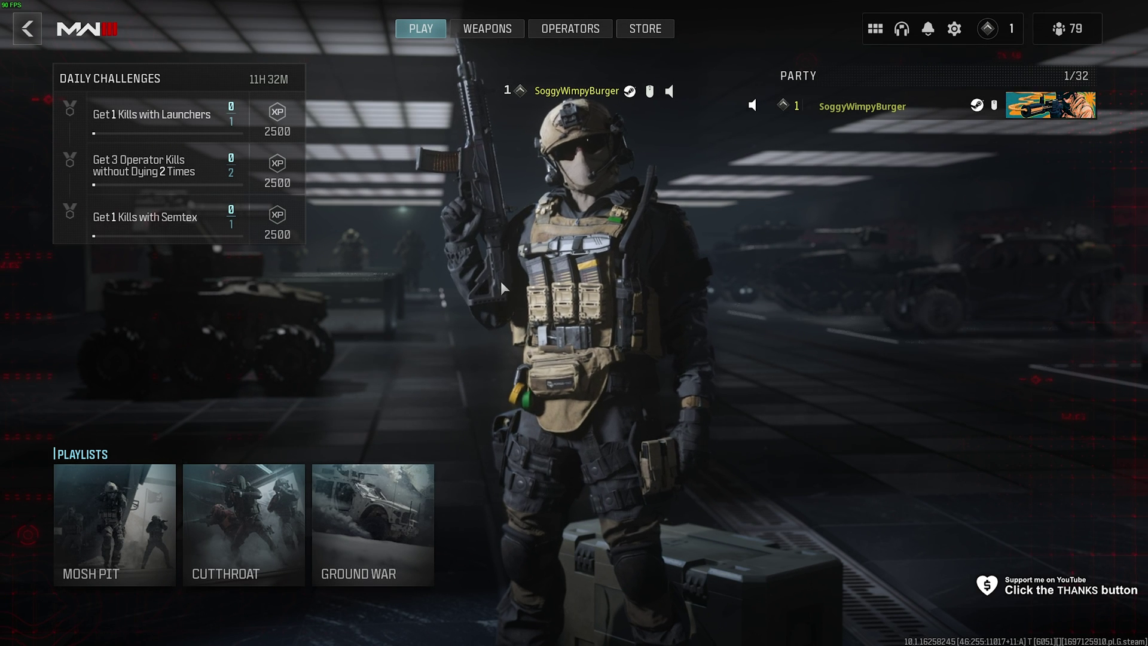
Go from the lobby into the Interface settings page.
click(956, 30)
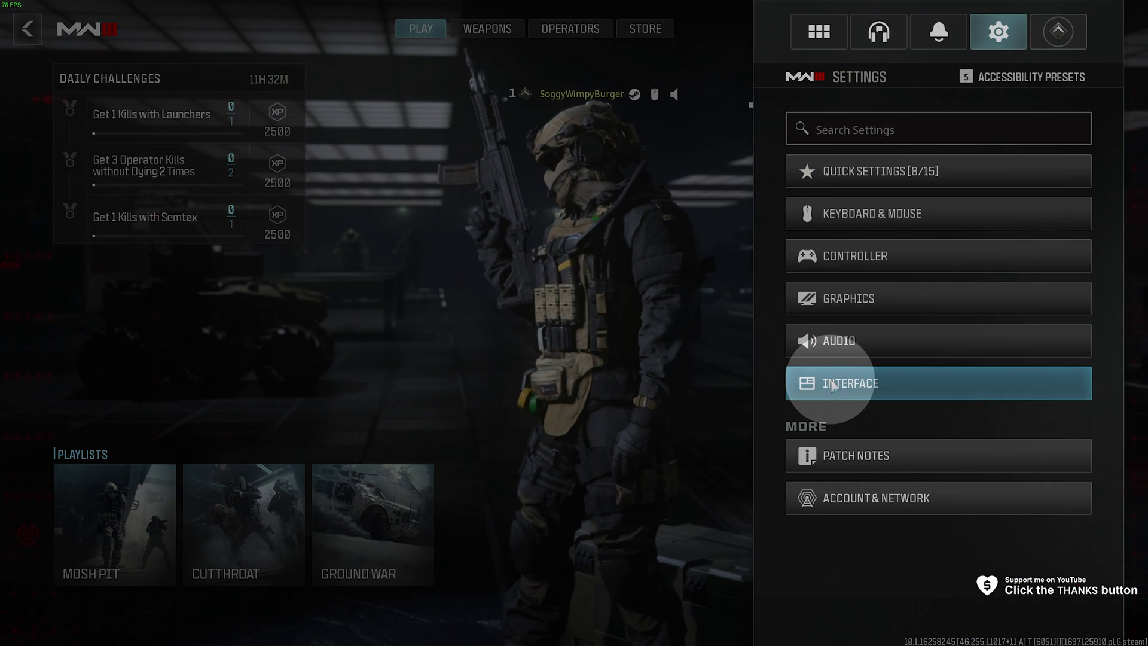
click(832, 384)
scroll(365, 385, down, 3)
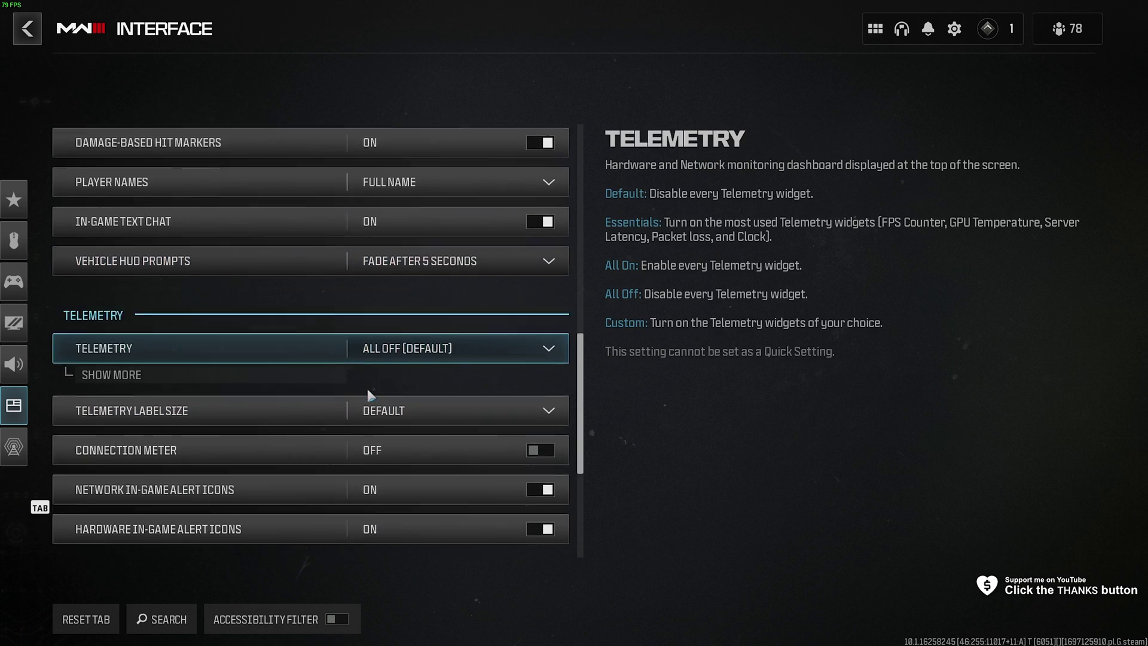
scroll(367, 388, down, 2)
scroll(359, 378, down, 1)
scroll(269, 359, up, 1)
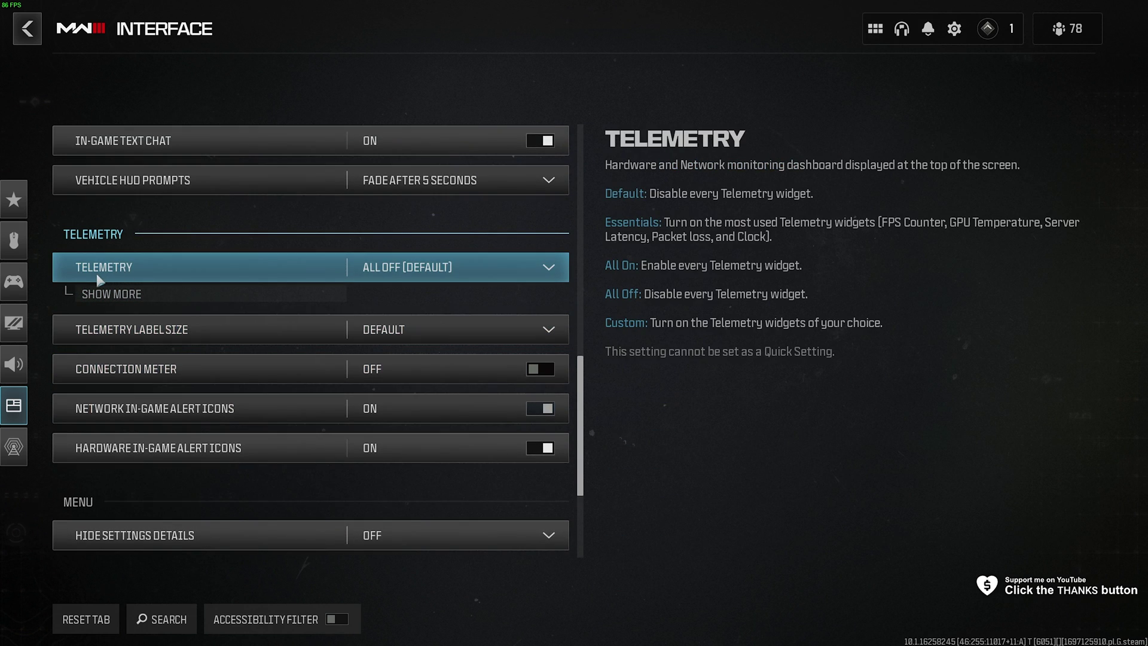
Expand the telemetry widgets and enable the Server Latency readout.
click(207, 291)
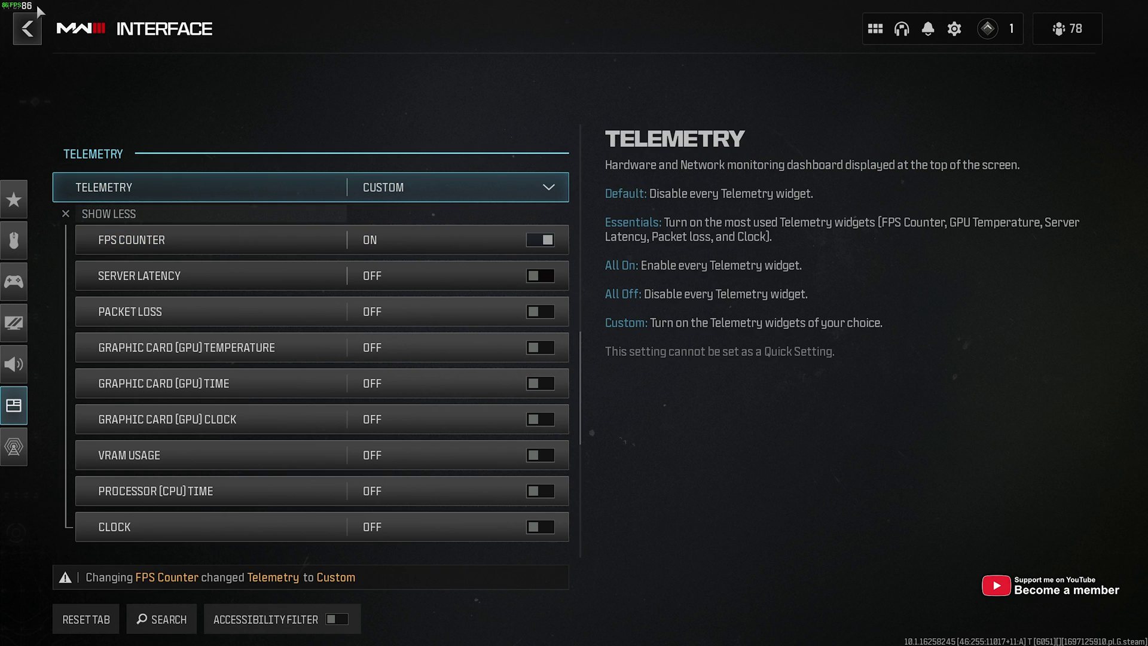
click(540, 275)
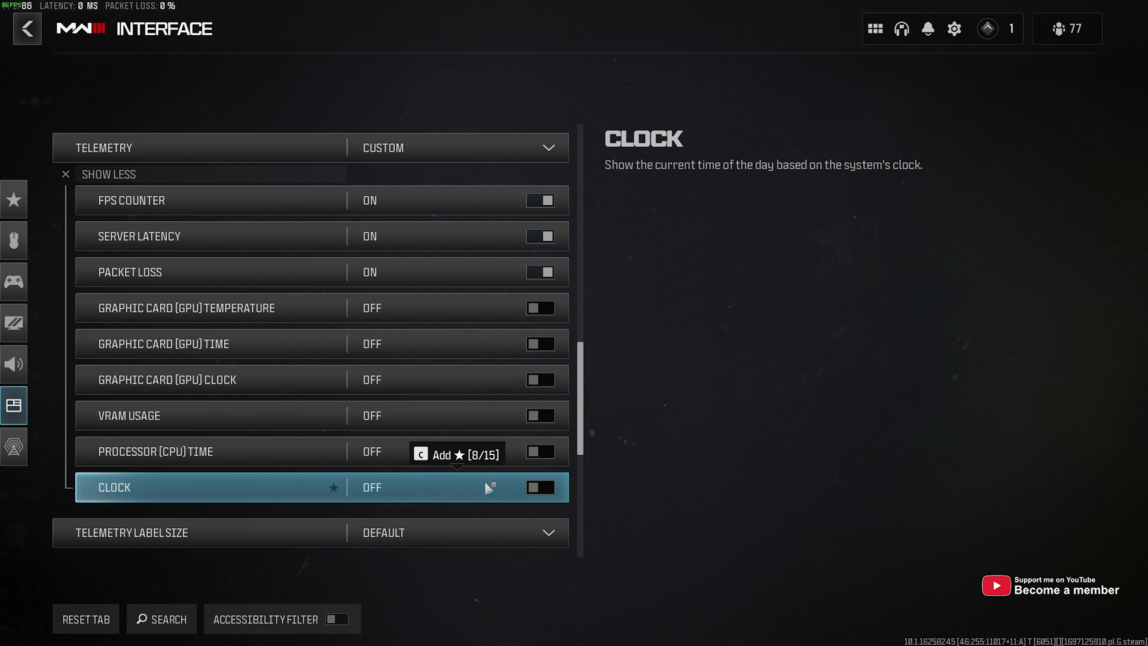
scroll(484, 449, up, 2)
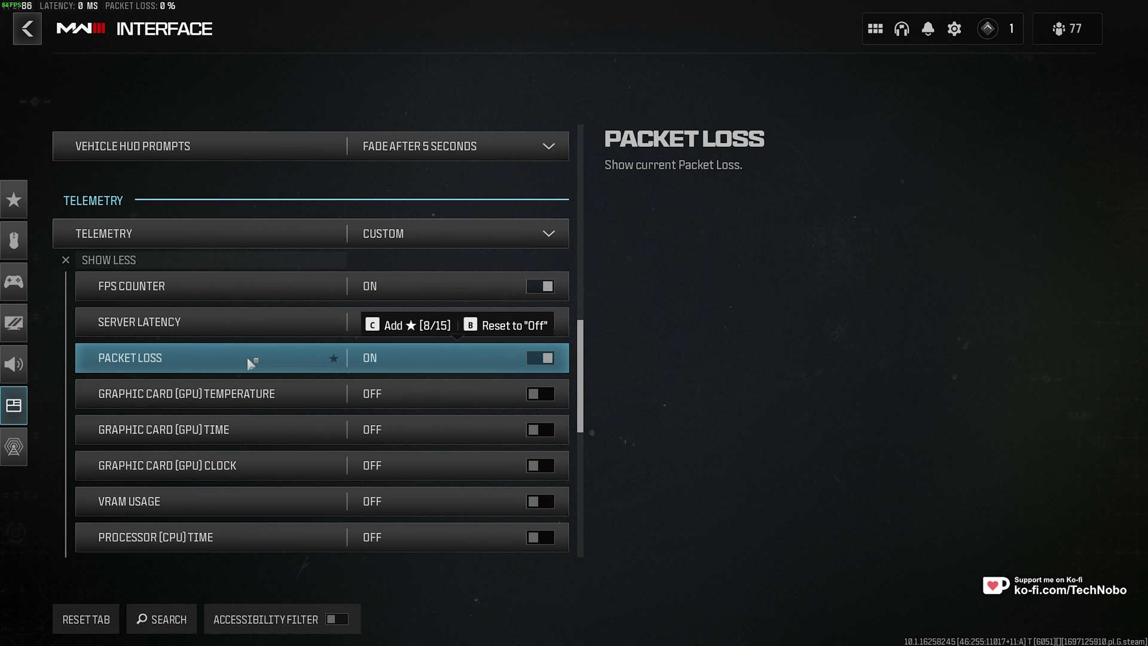
scroll(247, 357, down, 3)
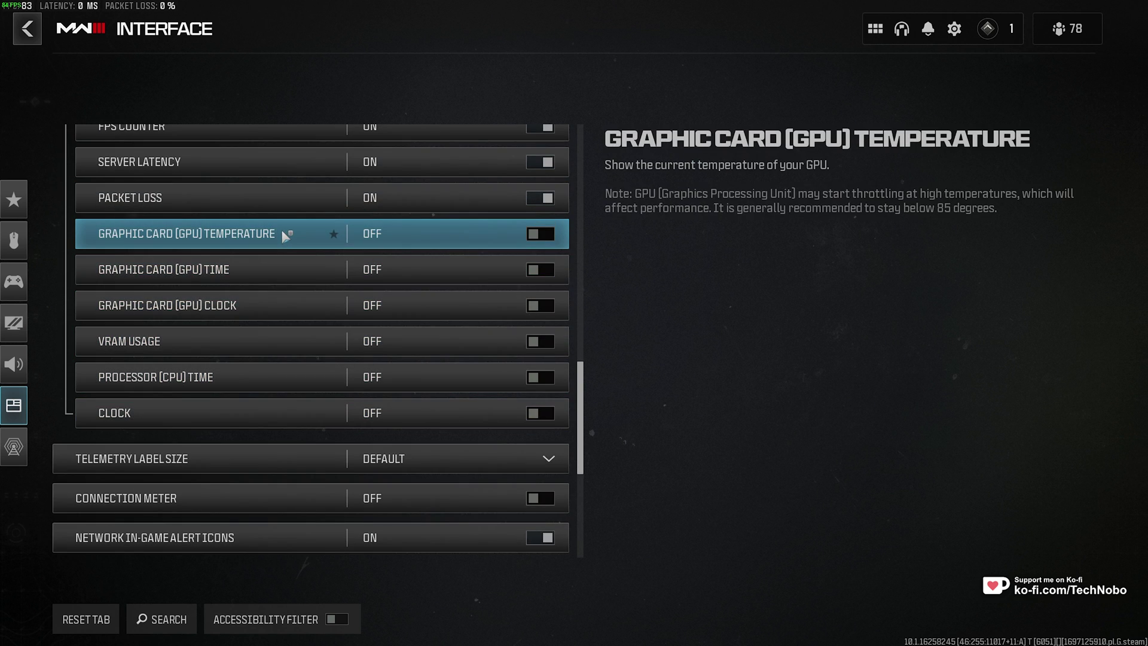
scroll(410, 259, up, 3)
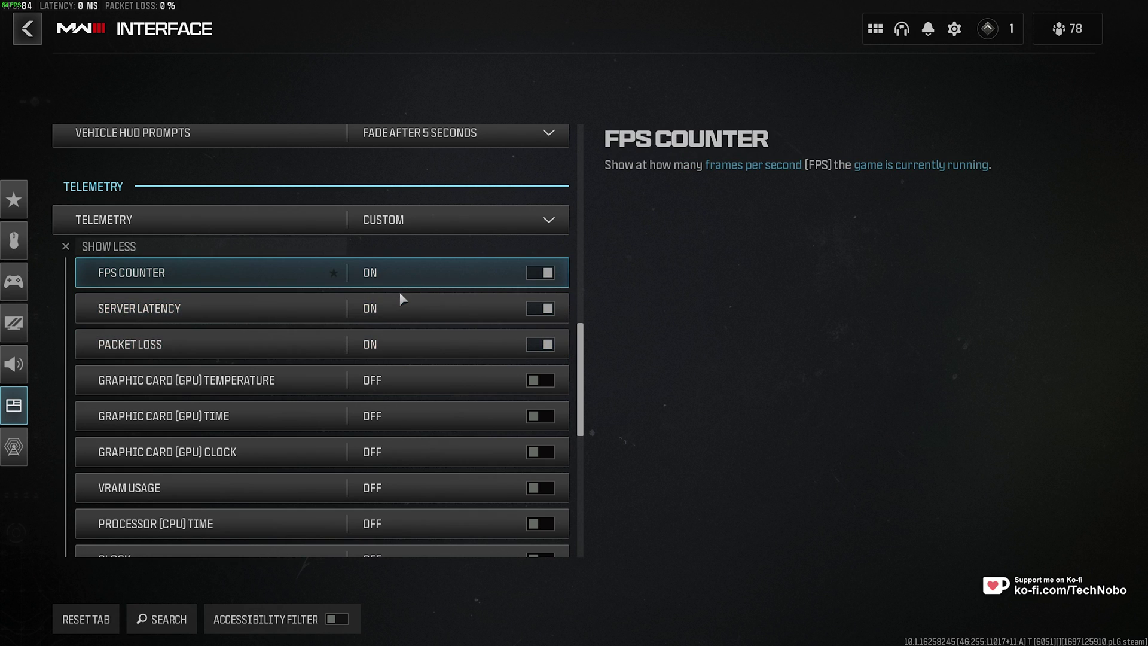
Collapse the widget list and leave Telemetry Label Size at Default after trying Larger.
click(217, 241)
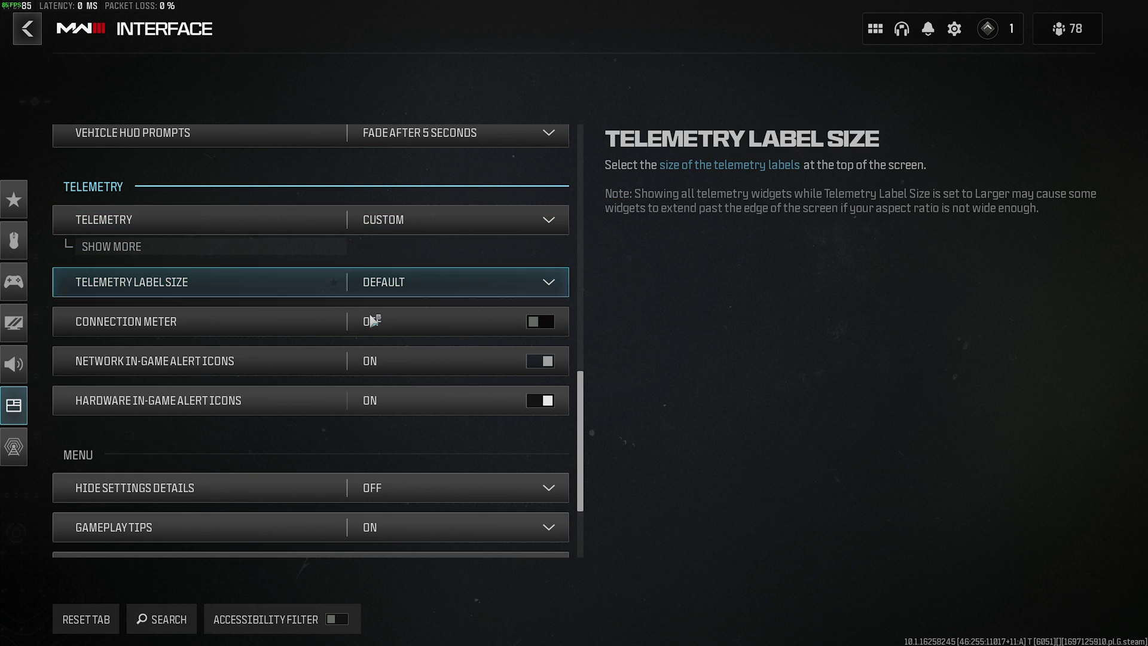
click(427, 280)
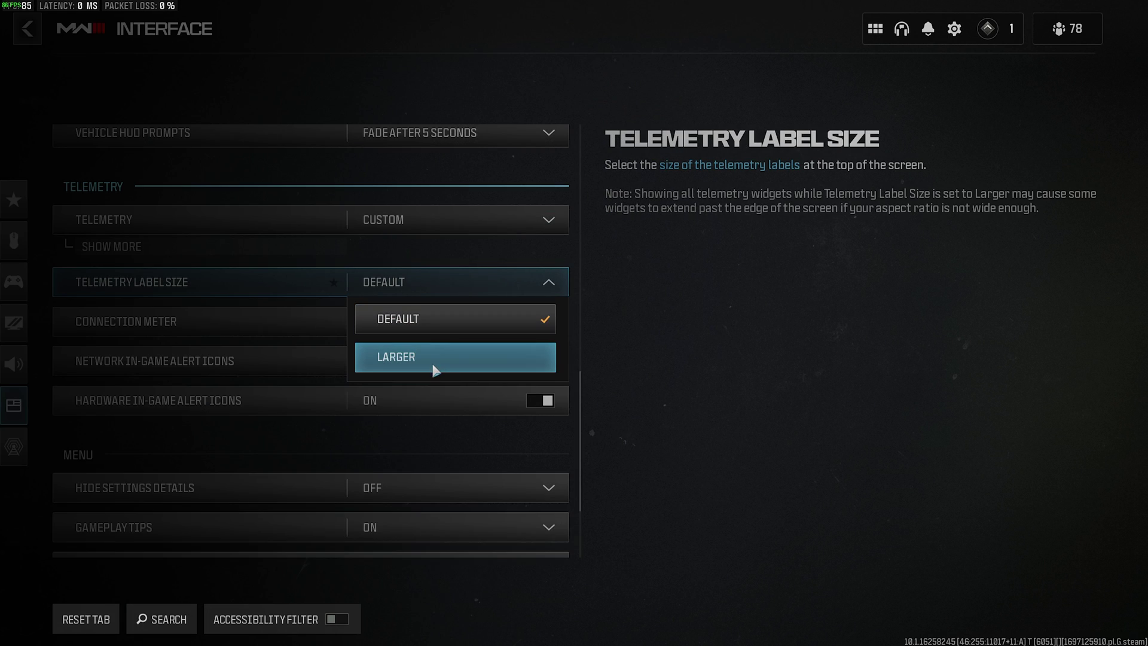
click(436, 366)
click(427, 284)
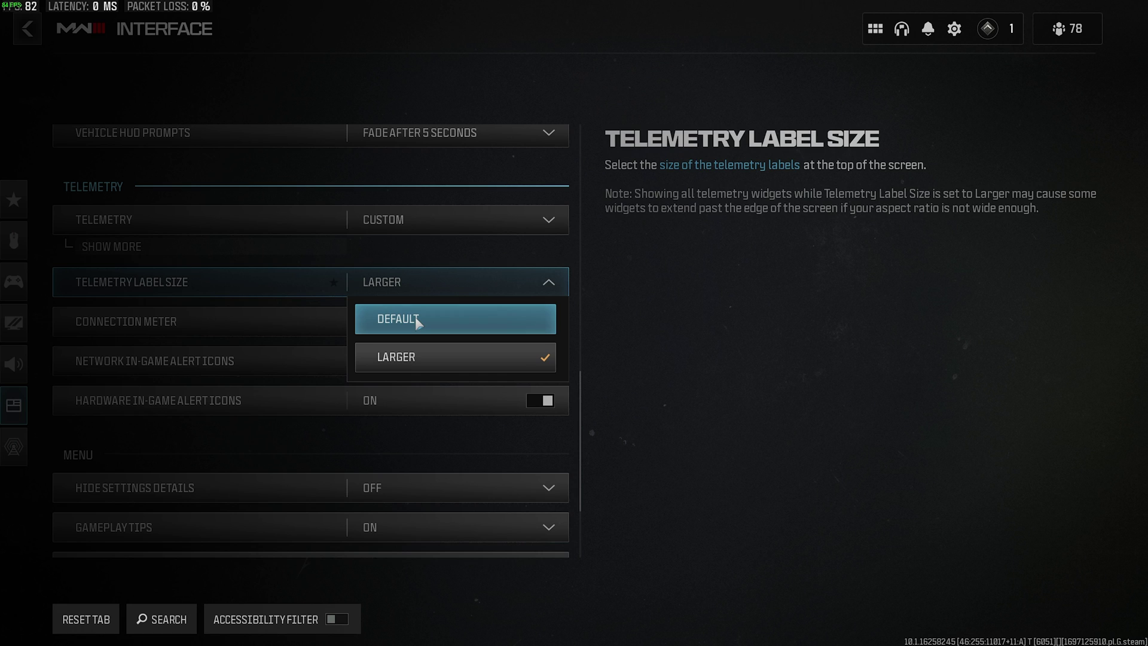
click(436, 318)
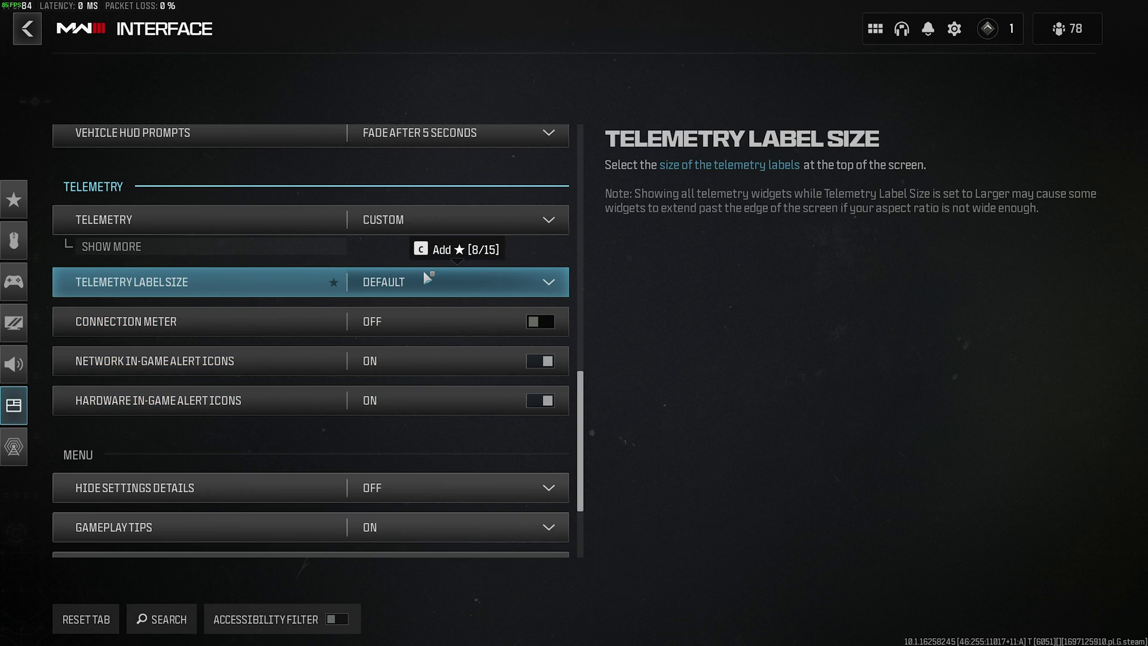
scroll(562, 321, up, 5)
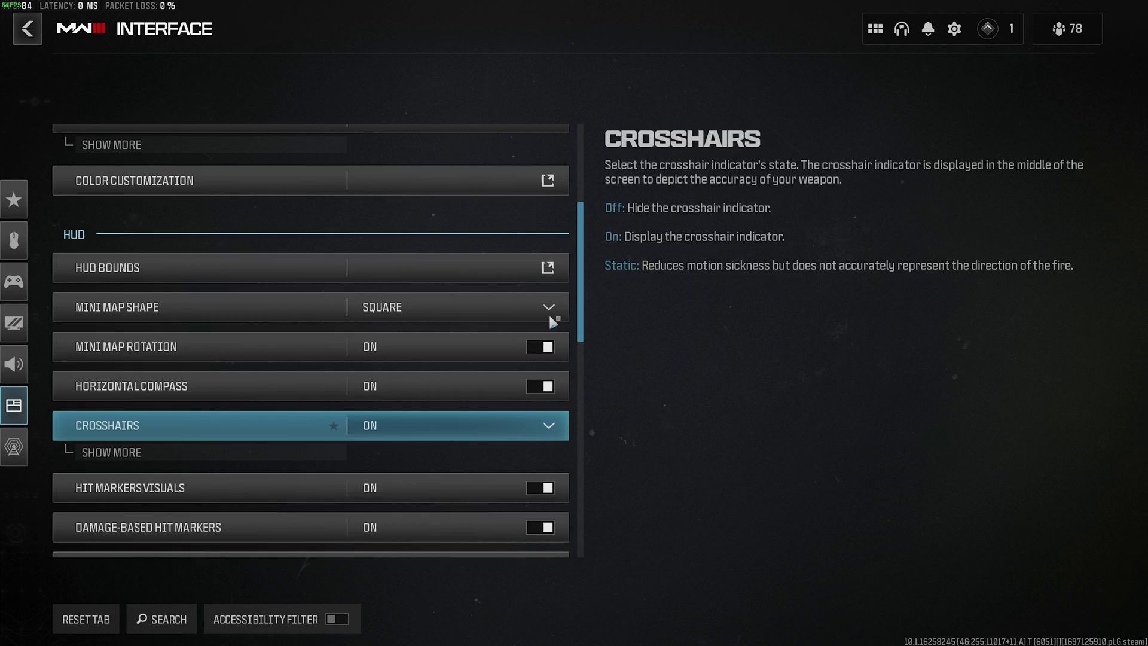
scroll(549, 313, up, 5)
scroll(550, 313, up, 2)
Exit settings back to the main menu with the readouts showing at top.
key(Escape)
key(Escape)
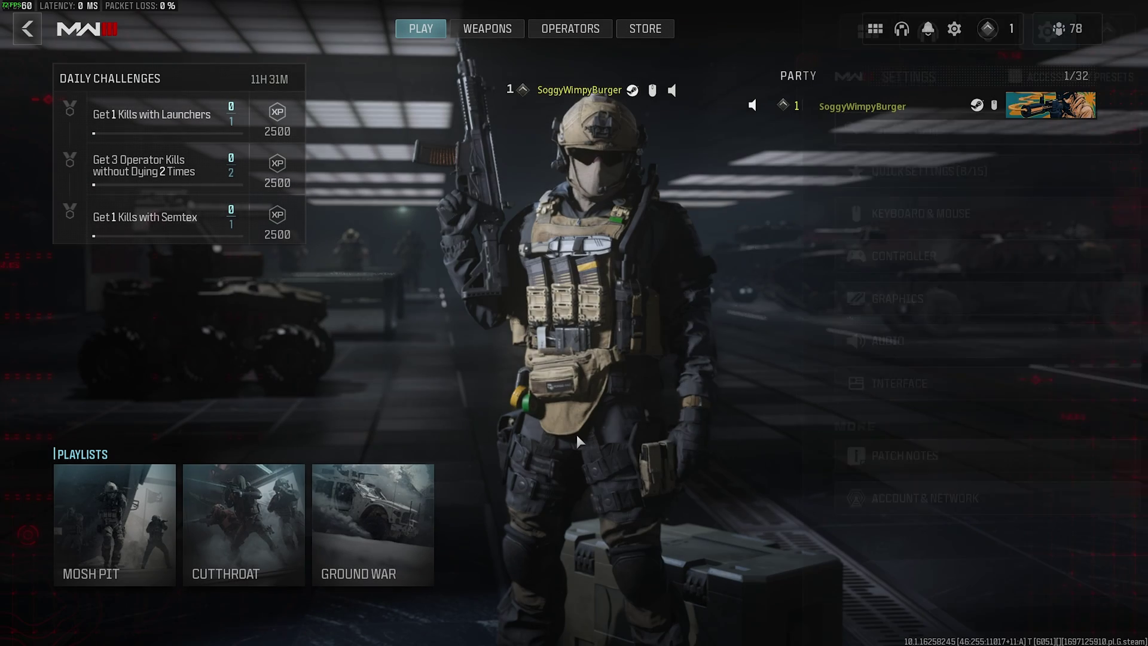